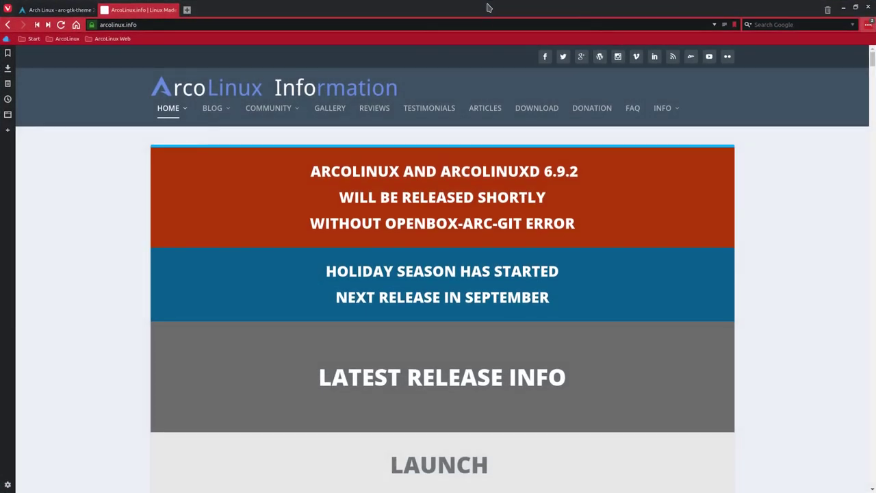
Examine the arc-gtk-theme package page on the Arch Linux site, marking its Last Updated entry
left_click(57, 9)
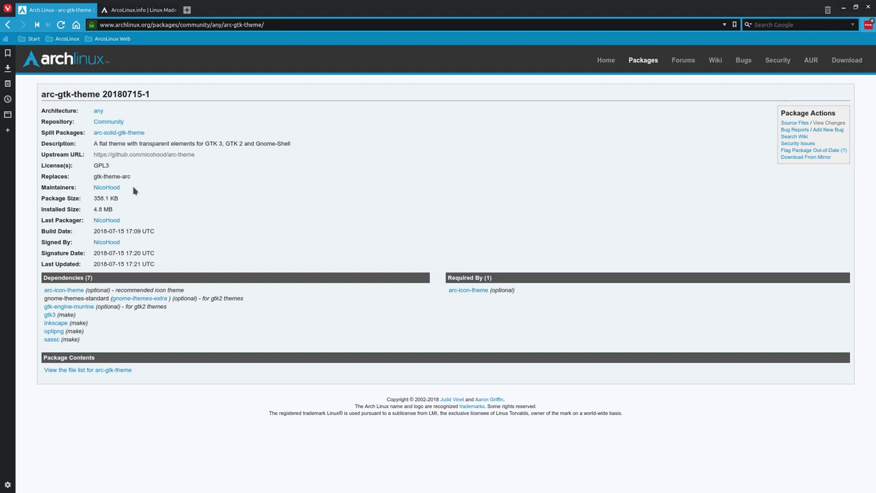
left_click_drag(92, 264, 124, 268)
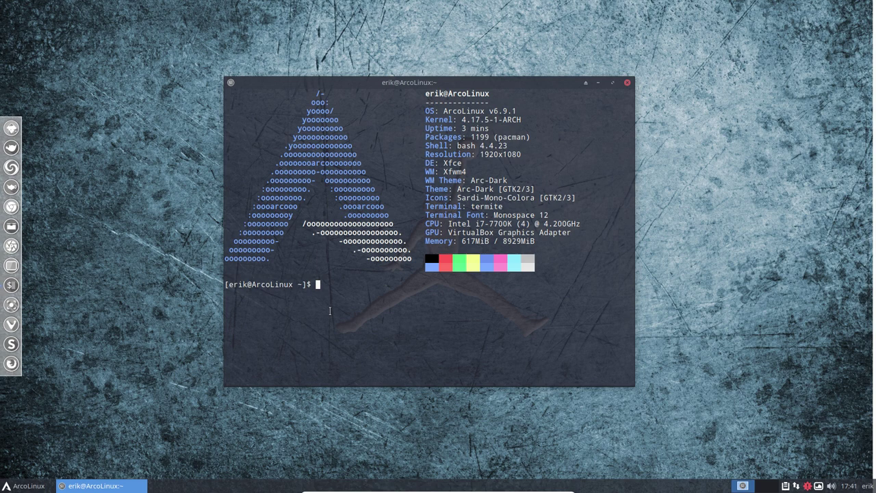
Try to upgrade the whole system with sudo pacman -Syyu, entering the account password and accepting the installation
type("sudo pacman -Syyu")
key("Return")
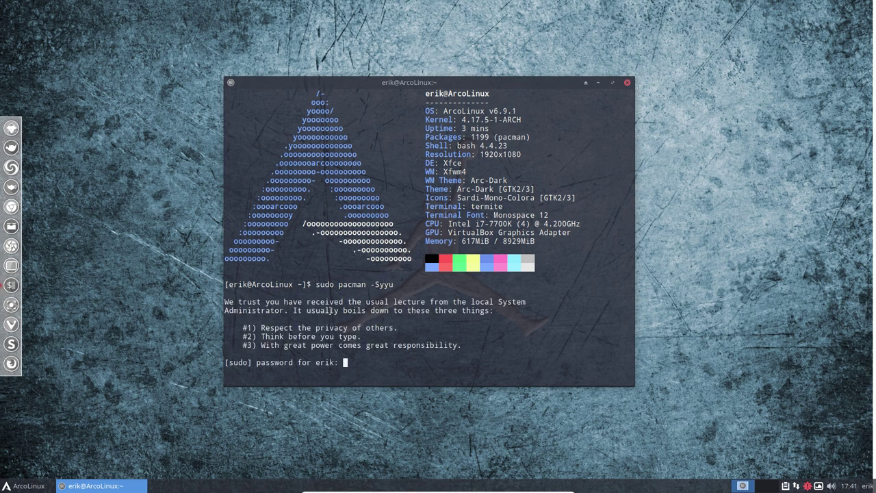
key("Return")
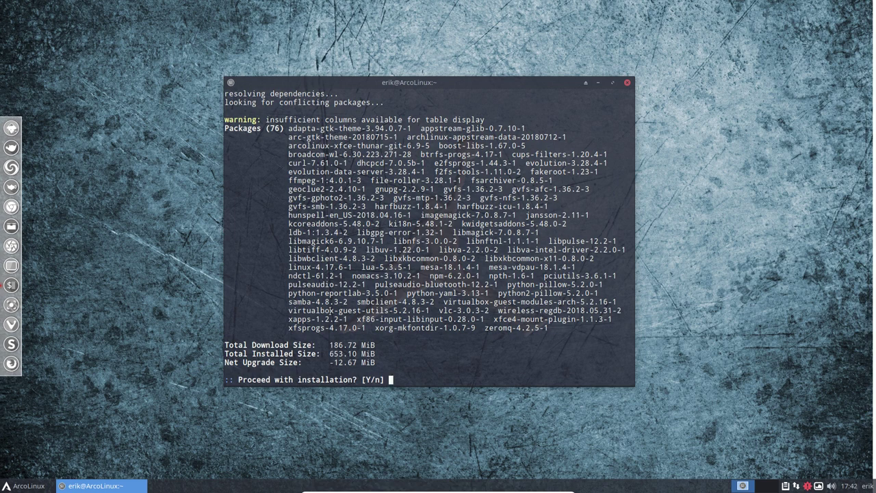
key("Return")
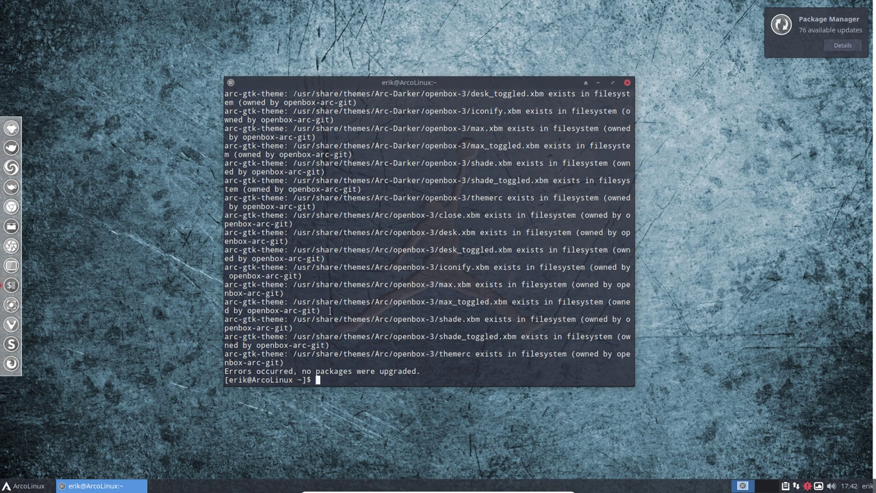
Begin a sudo pacman command and highlight the openbox-arc-git conflict lines in the upgrade output
type("sud")
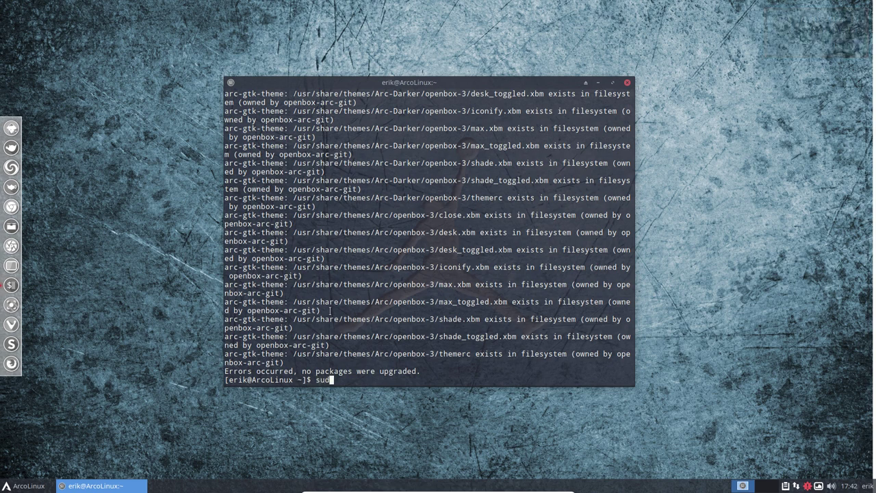
type("o pacman")
left_click_drag(279, 293, 226, 276)
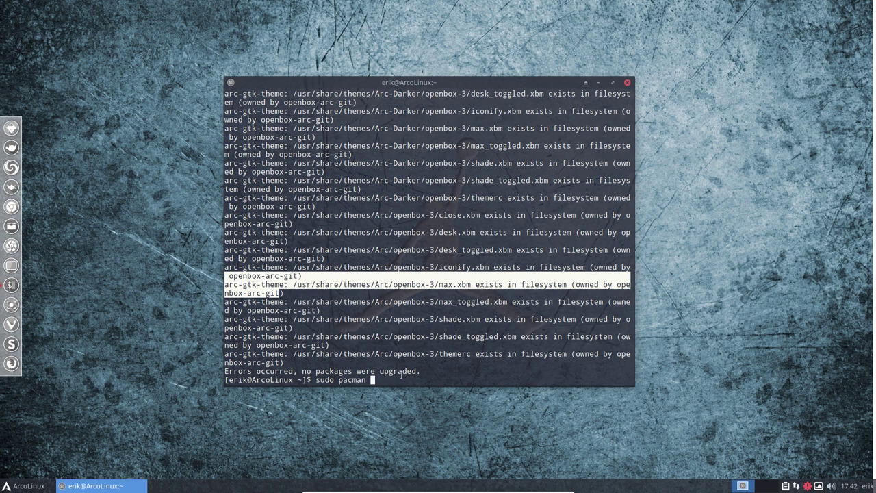
Switch to the graphical package manager, find openbox-arc-git with the search openbox, and mark it for removal before cancelling
left_click(807, 485)
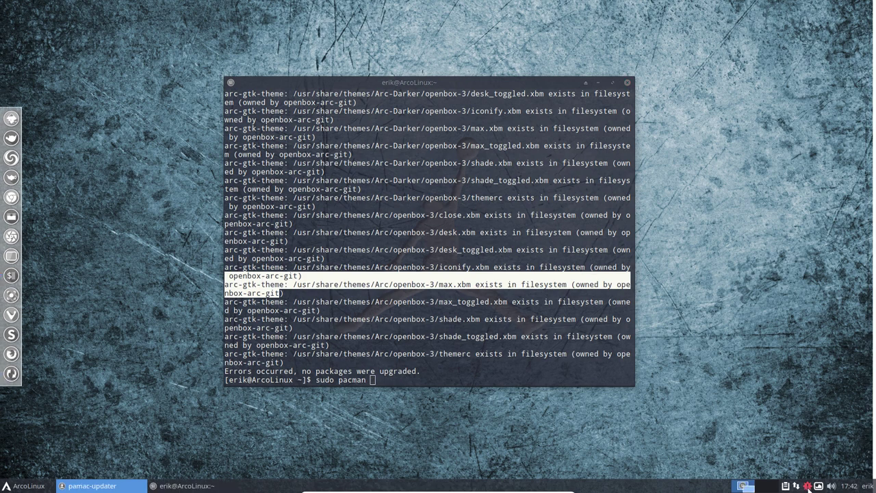
left_click(802, 240)
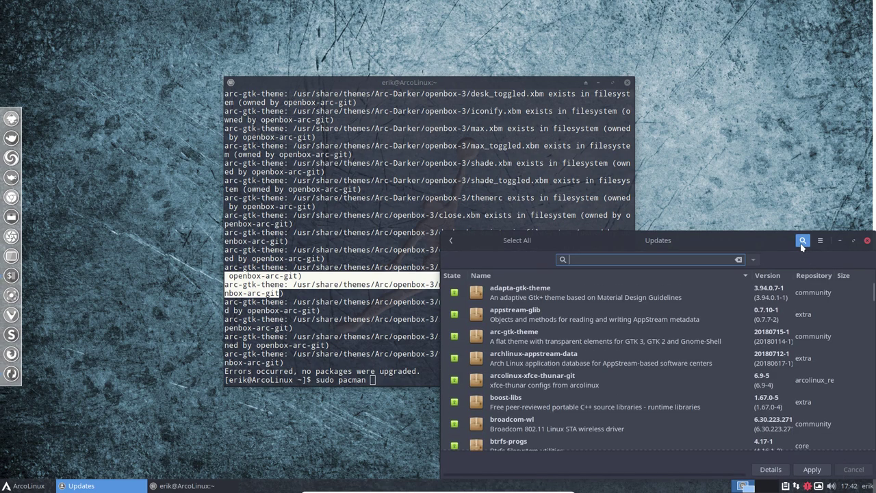
type("openbox")
key("Return")
left_click(540, 319)
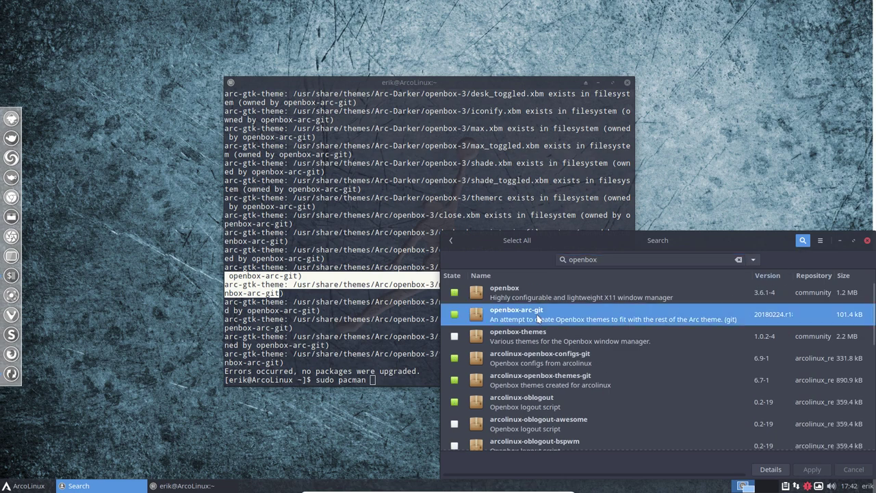
left_click(453, 314)
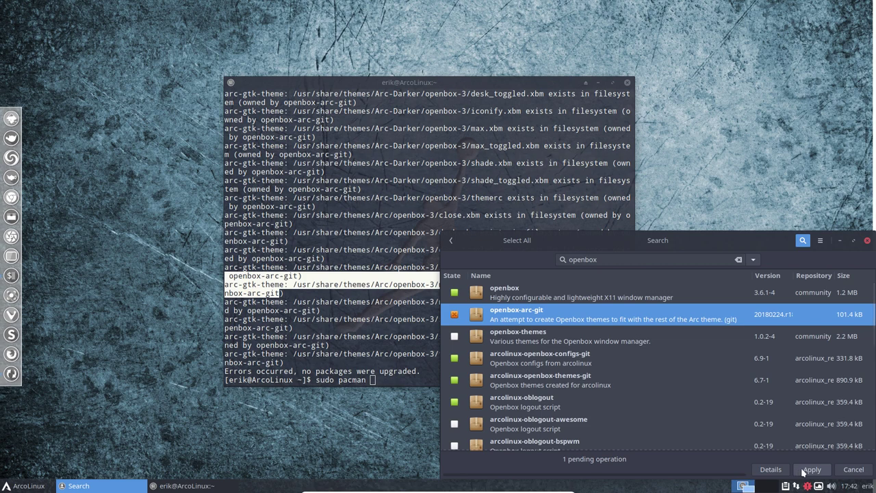
left_click(852, 470)
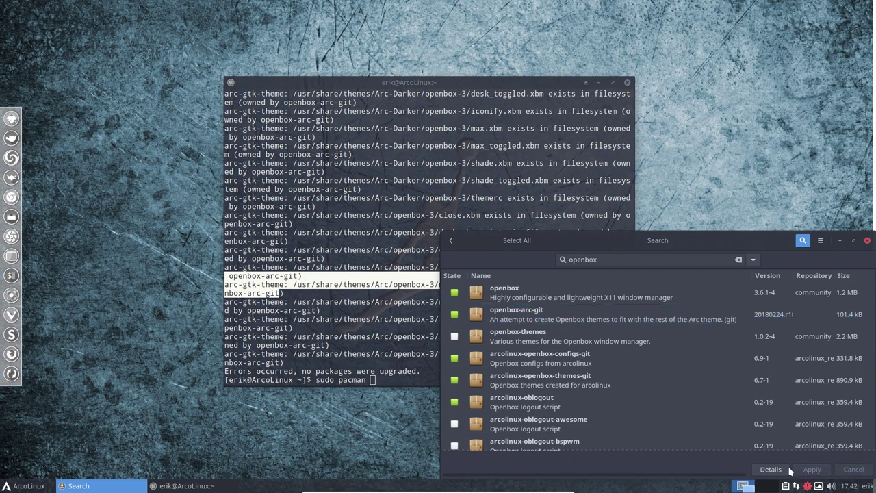
left_click(867, 241)
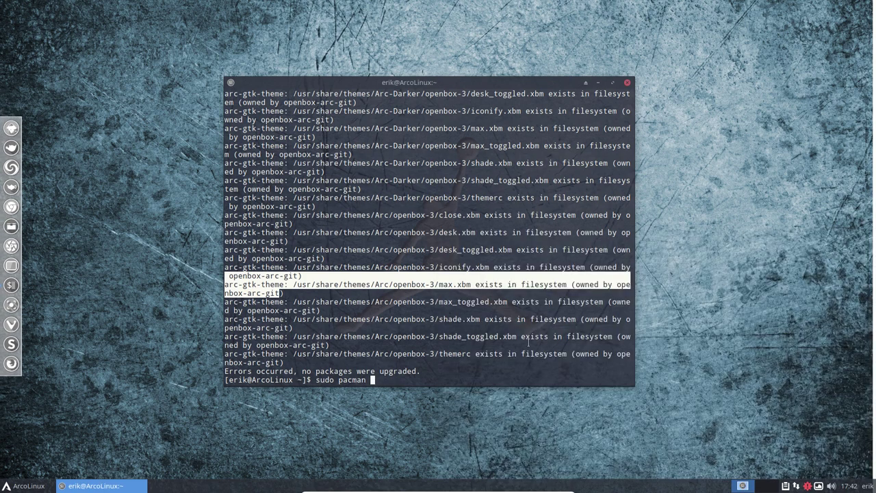
Remove the conflicting package with sudo pacman -R openbox-arc-git and confirm the removal
left_click(488, 353)
type("-")
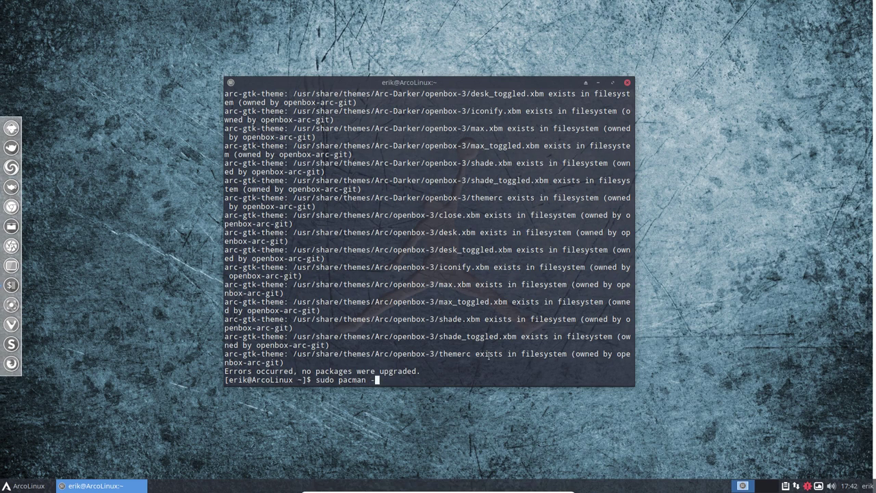
type("R openbox-arc-git")
key("Return")
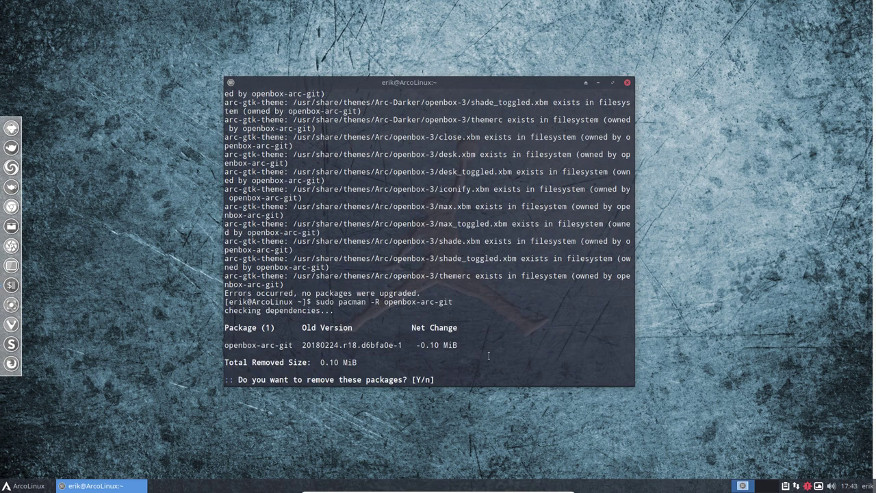
type("y")
key("Return")
Rerun the full system upgrade with sudo pacman -Syyu and accept the installation
key("Up")
key("Up")
key("Return")
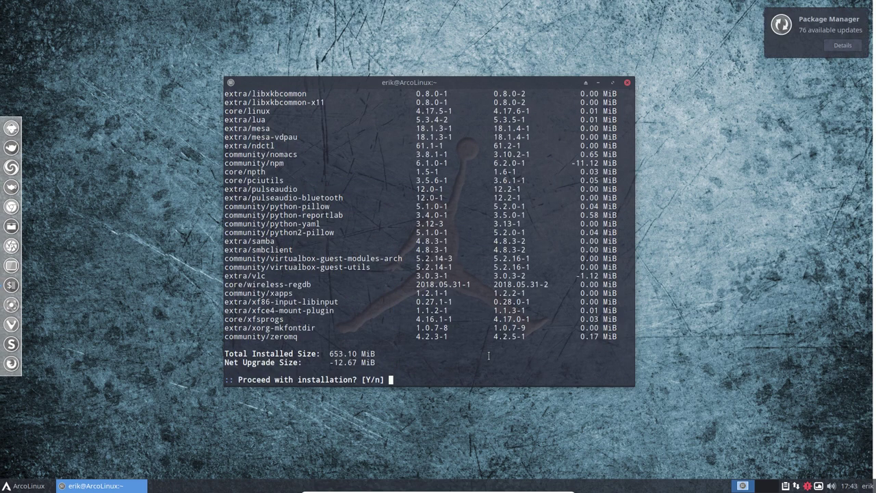
key("Return")
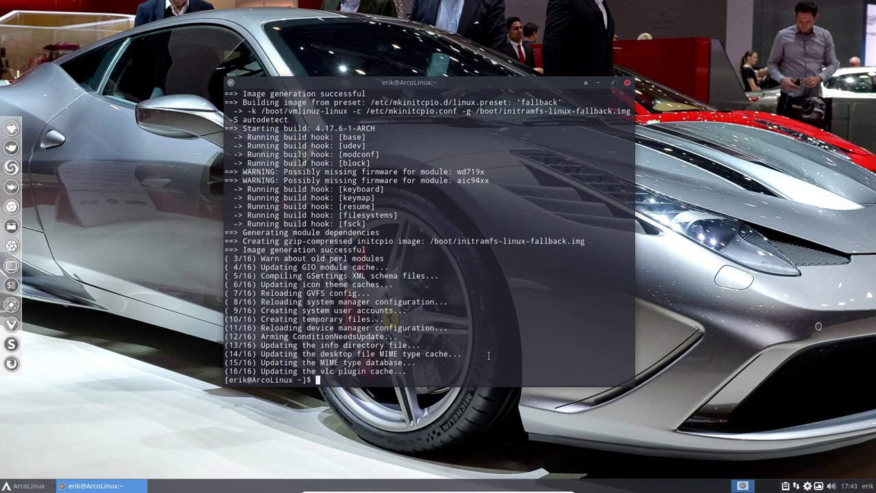
Check the repositories again with sudo pacman -Syyu, and update the AUR packages with pksyua
type("sudo pacman -Syyu")
key("Return")
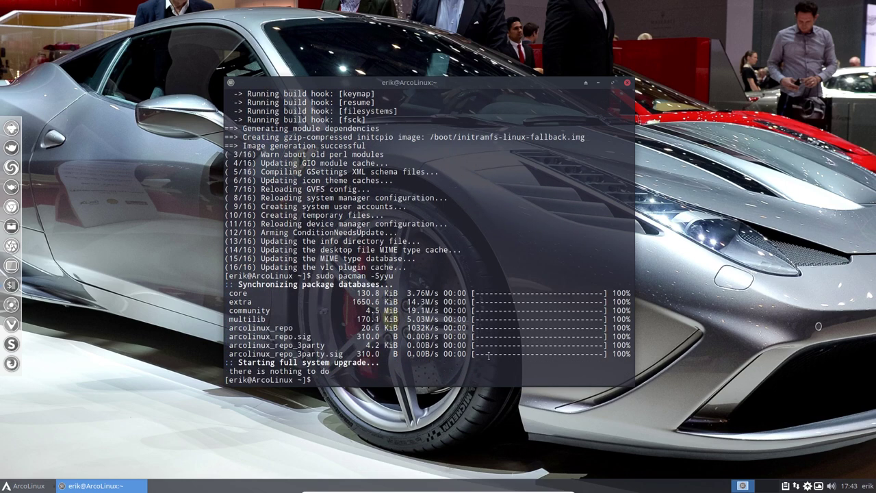
type("pksyua")
key("Return")
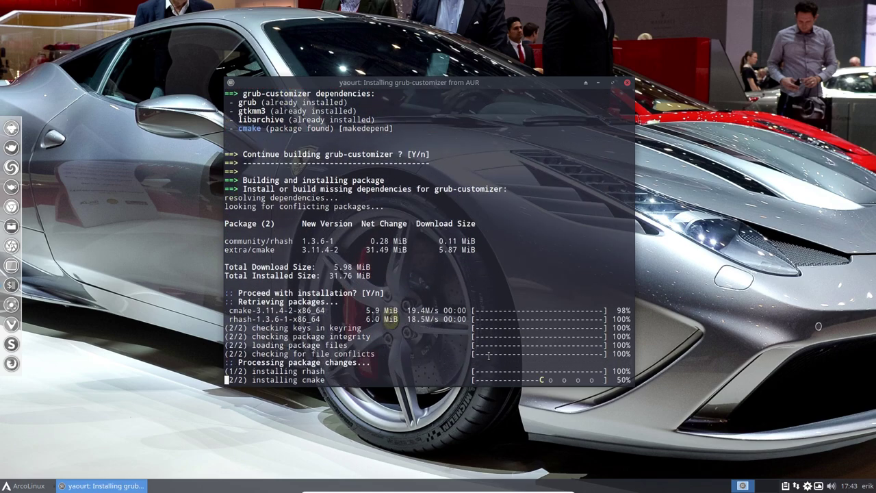
Switch to the ArcoLinux site in the browser and open the ArcoLinux Beta Editions page
scroll(490, 193, "up", 10)
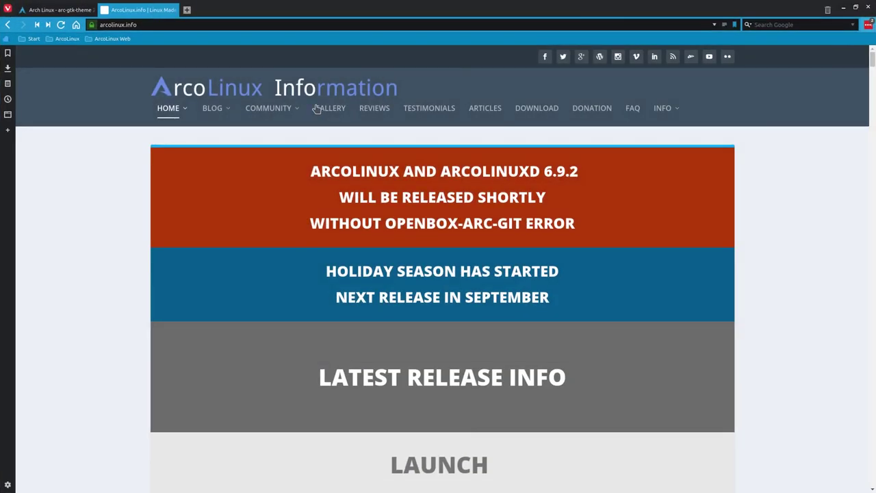
mouse_move(212, 108)
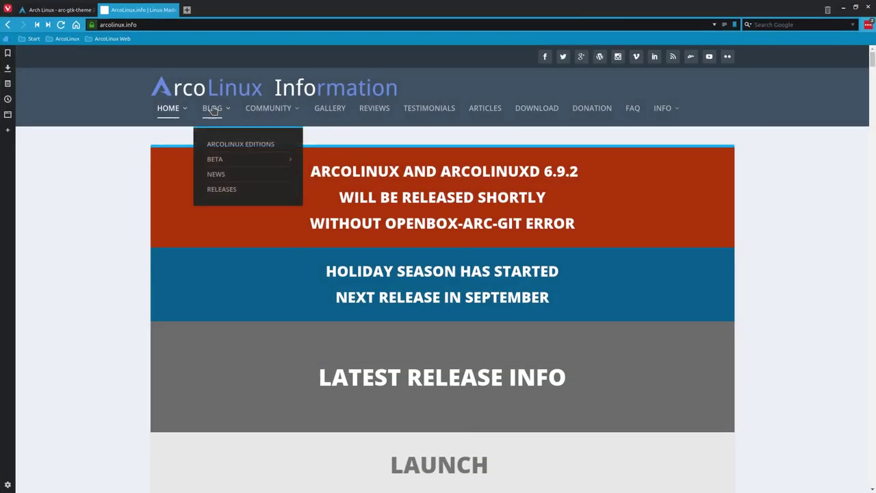
mouse_move(229, 159)
left_click(330, 164)
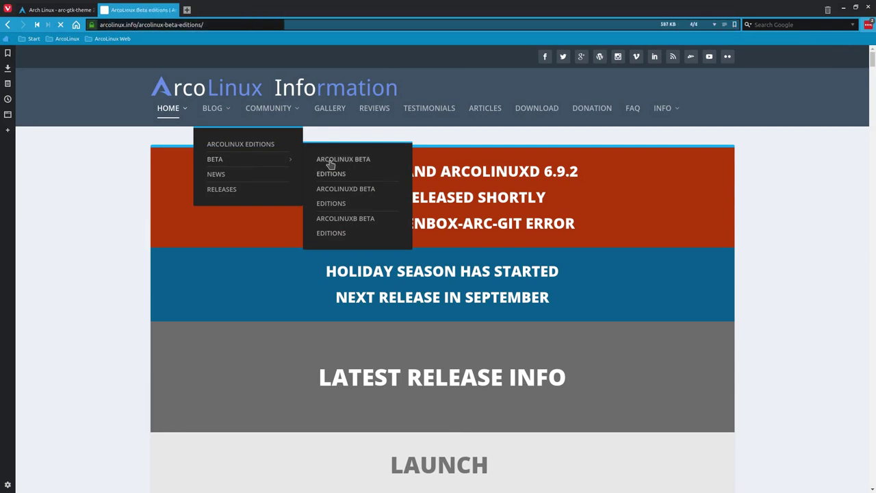
Examine the 6.9.2 improvements, highlighting the notes on the openbox-arc-git fix, Yay, and the vmware resolution
scroll(225, 264, "down", 2)
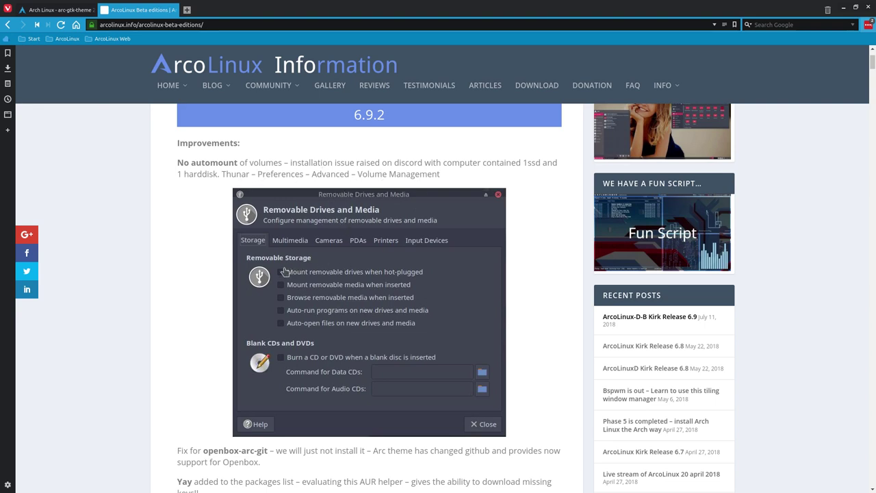
scroll(205, 367, "down", 1)
scroll(206, 367, "down", 2)
left_click_drag(177, 269, 367, 274)
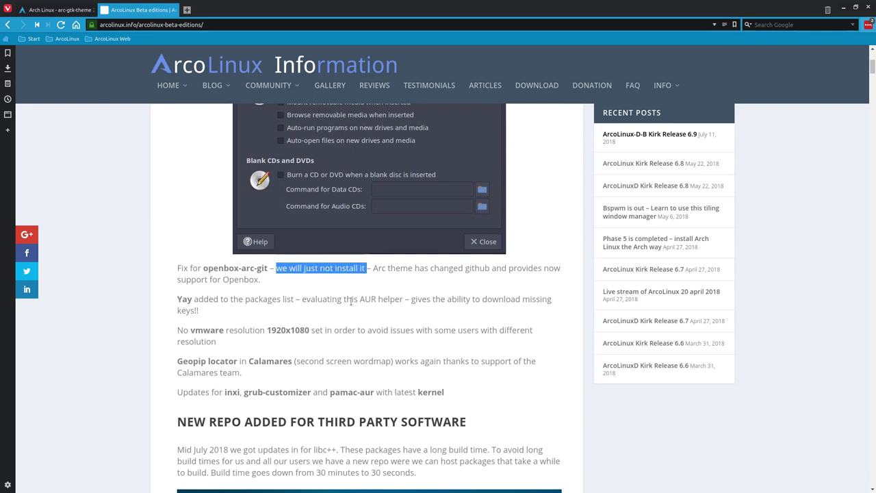
scroll(232, 209, "down", 2)
left_click_drag(177, 189, 192, 190)
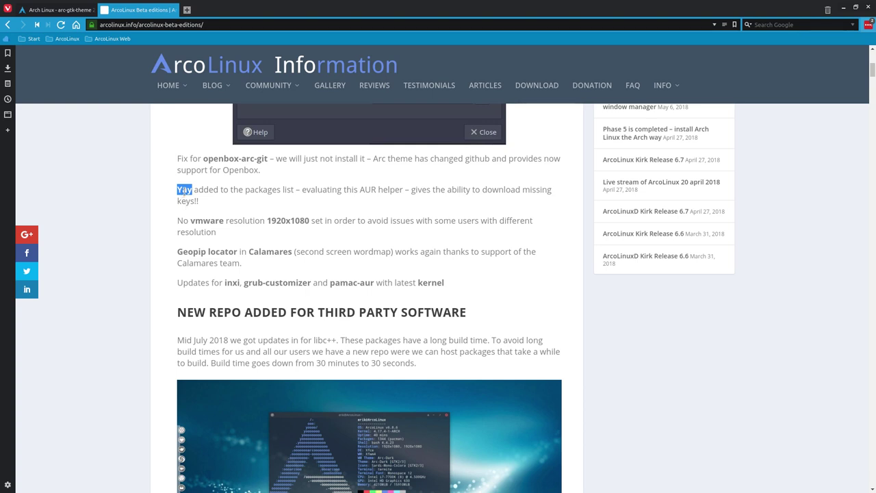
left_click(184, 215)
left_click_drag(178, 220, 311, 230)
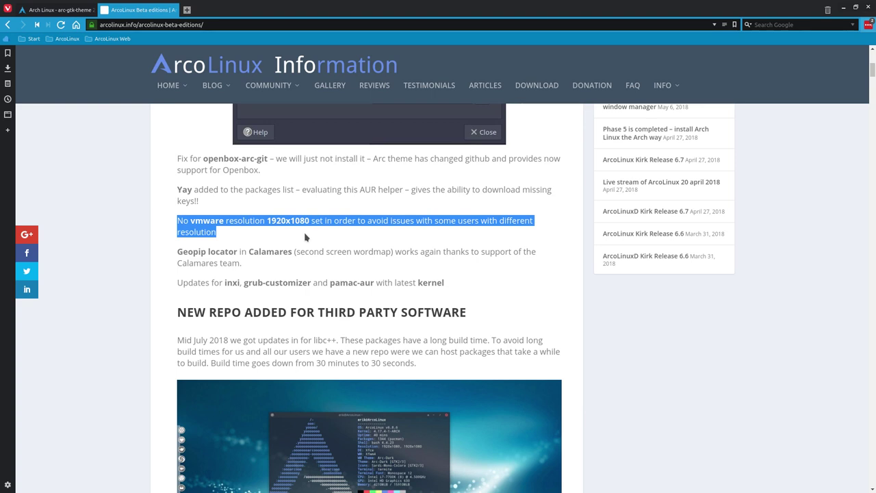
left_click(286, 224)
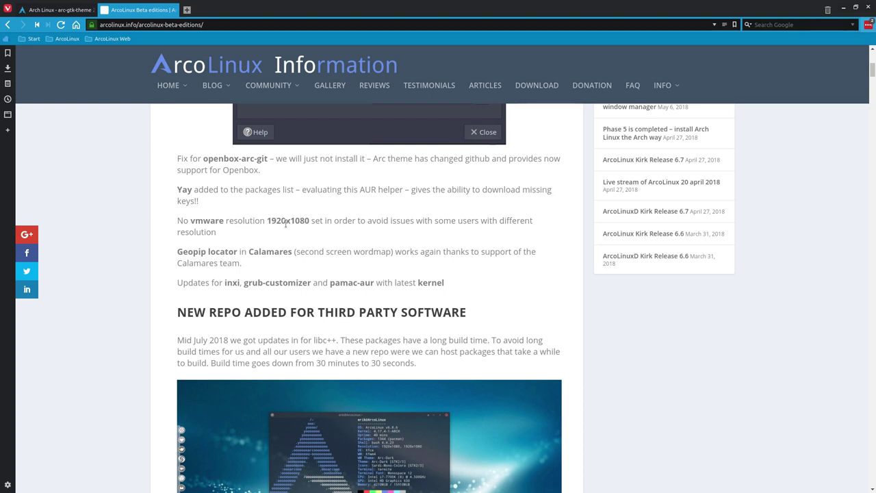
Examine the notes on the Calamares locator and on updates for inxi, grub-customizer and pamac-aur
left_click_drag(178, 251, 238, 259)
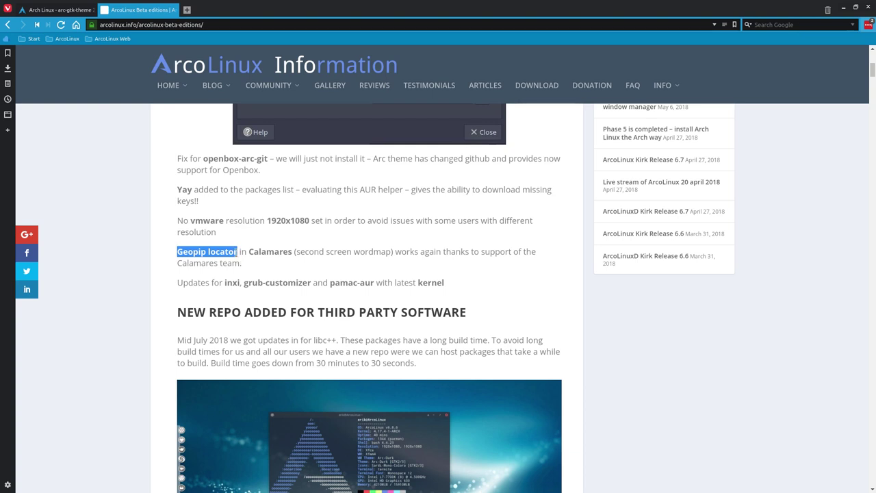
left_click_drag(239, 252, 176, 253)
left_click(182, 265)
left_click_drag(180, 264, 232, 267)
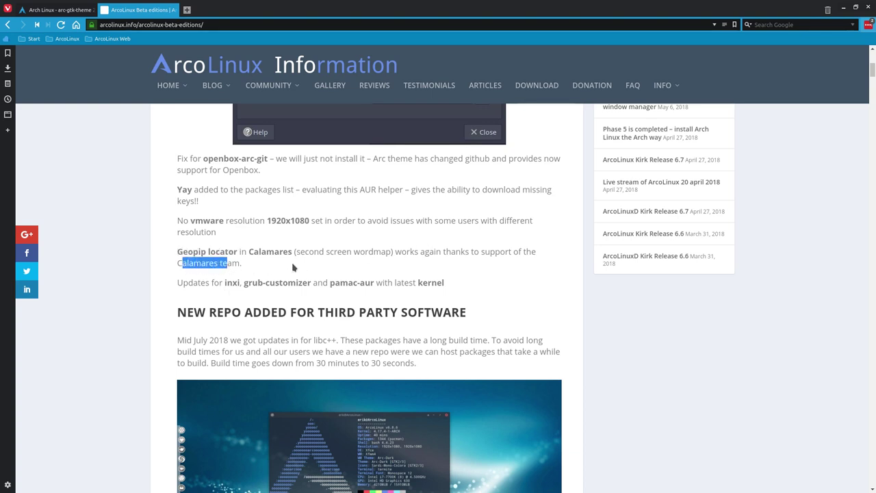
left_click(472, 256)
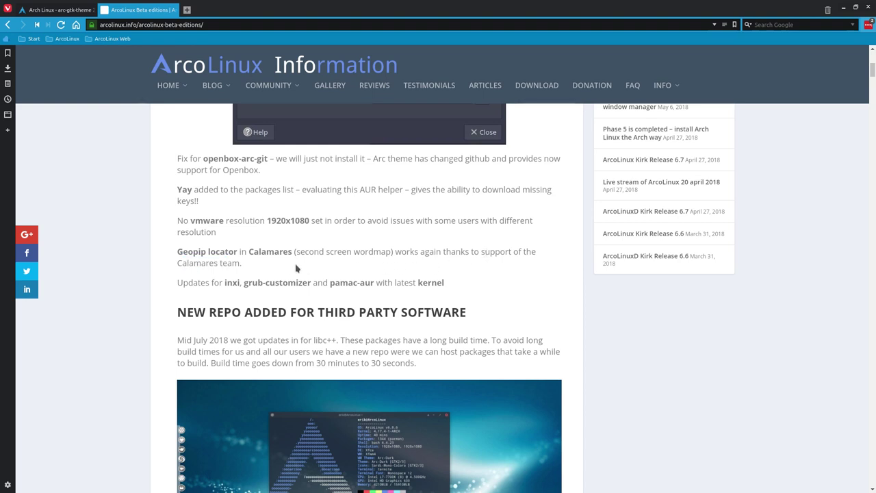
left_click_drag(178, 264, 220, 267)
left_click(229, 263)
left_click_drag(224, 286, 375, 284)
Switch to the terminal and review the AUR upgrade output for pamac-aur, inxi and grub-customizer
key("super+q")
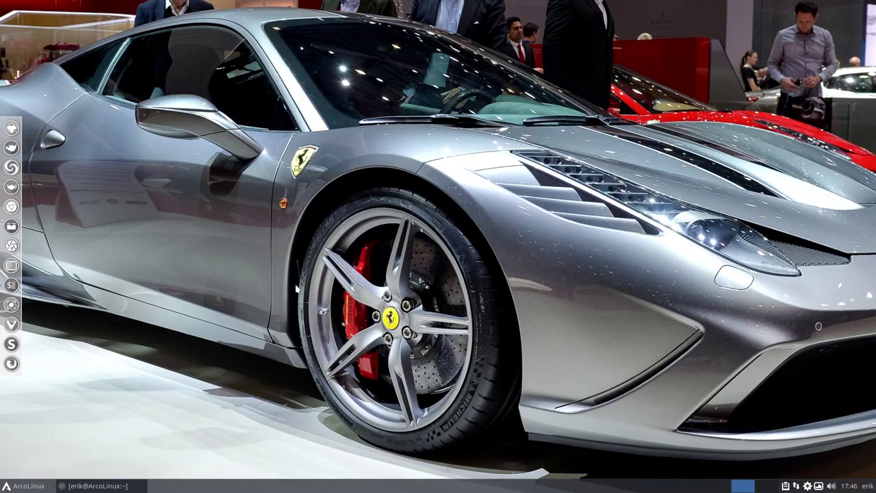
left_click(92, 485)
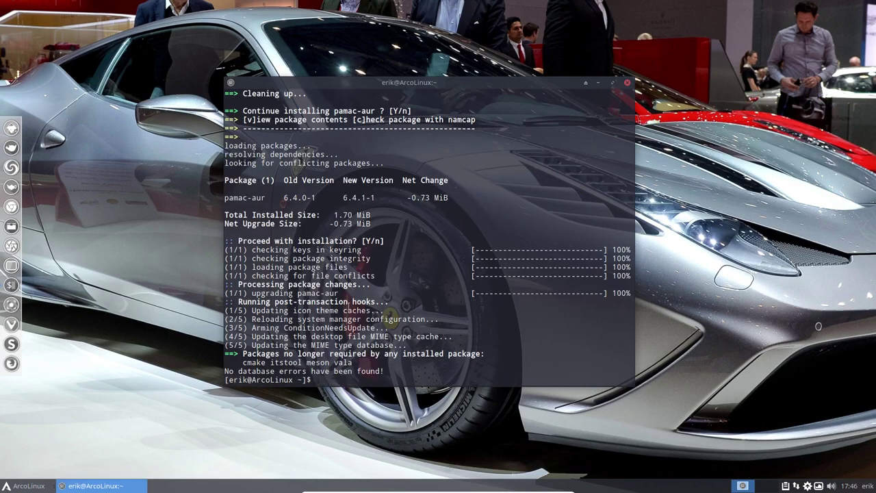
scroll(346, 305, "up", 15)
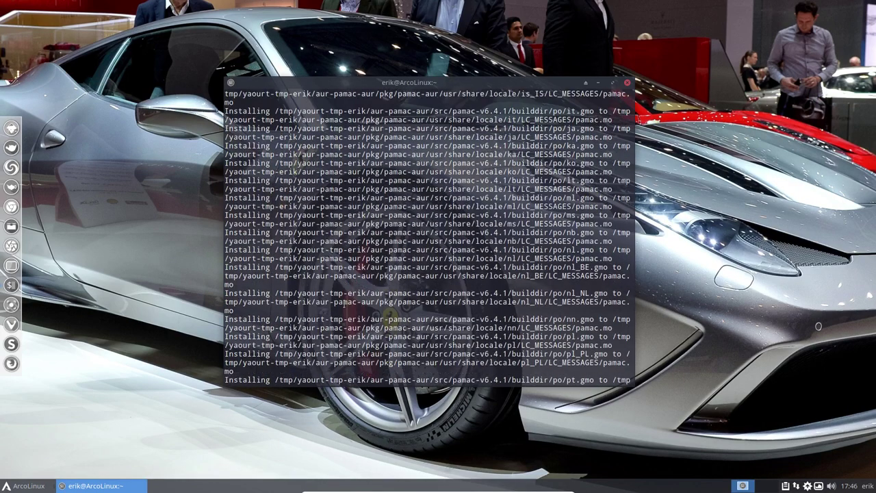
scroll(345, 303, "down", 20)
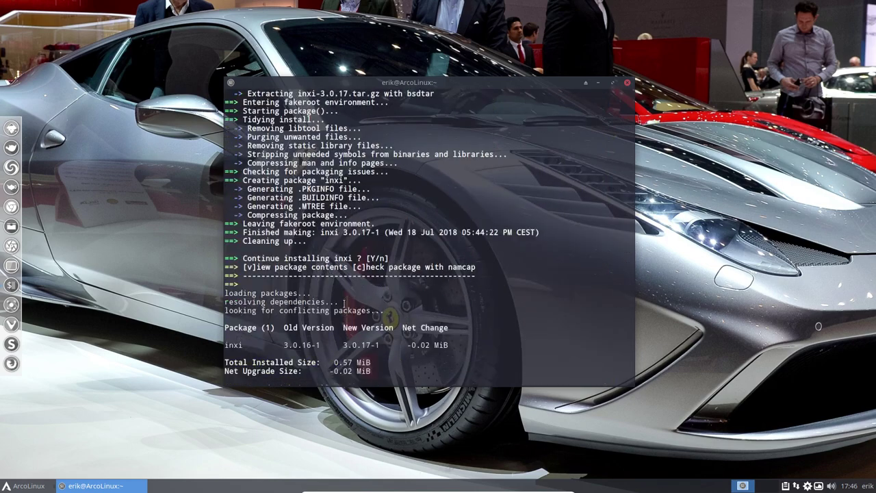
scroll(345, 301, "up", 15)
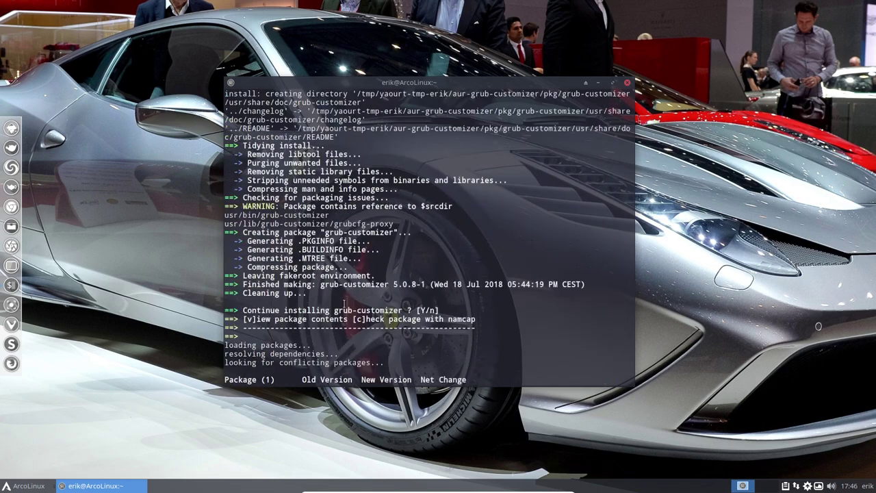
Review the grub-customizer build output and its dependencies in the terminal, ending at a fresh prompt
scroll(344, 303, "up", 15)
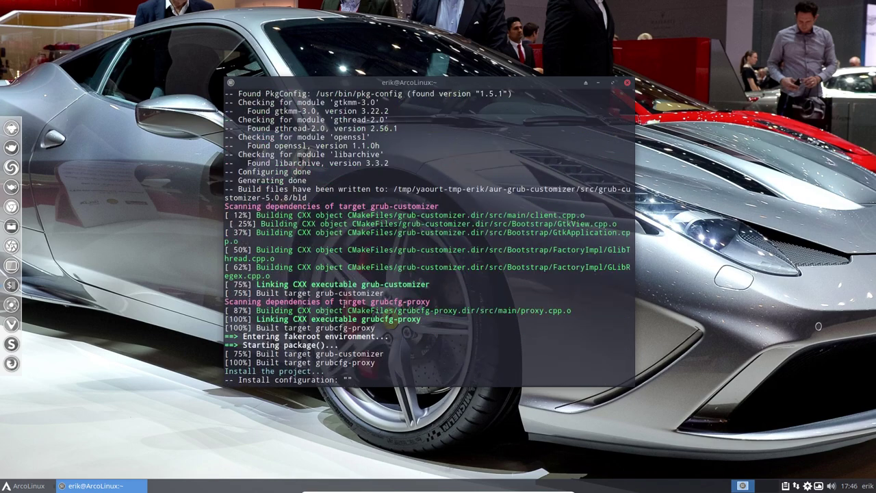
scroll(344, 303, "up", 20)
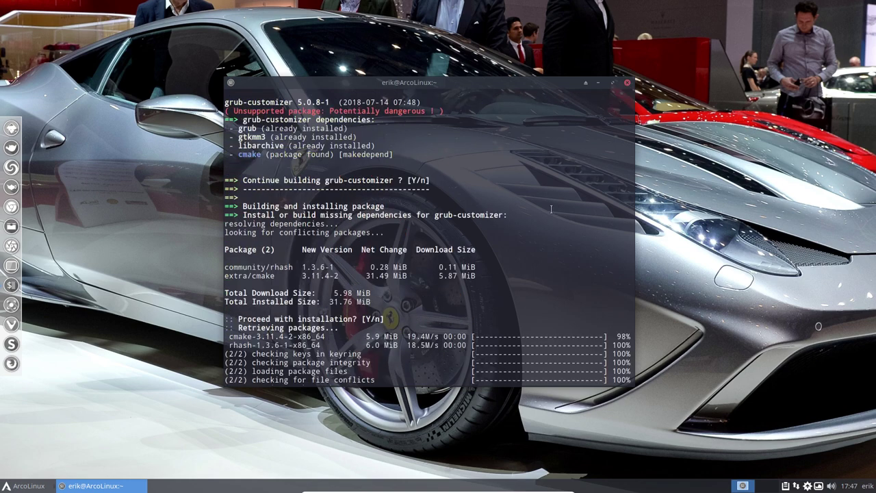
key("ctrl+c")
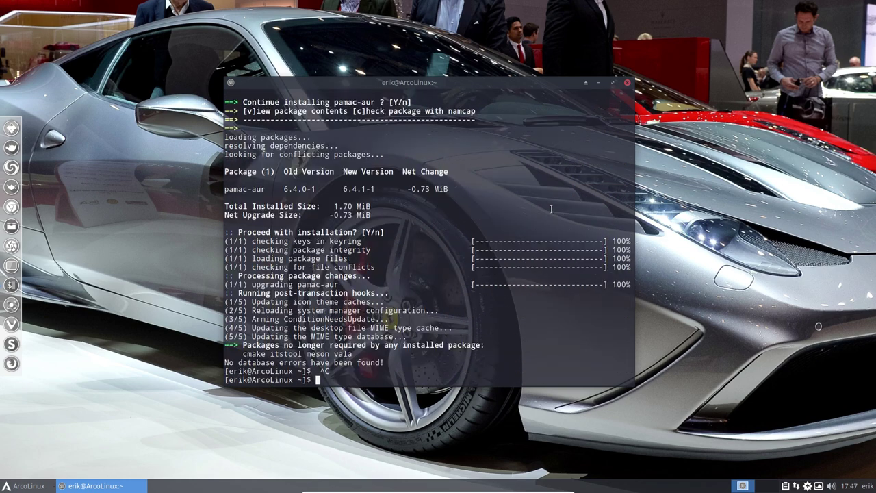
Search for yay with trizen and install package 7, aur/yay, without editing its PKGBUILD
type("tru")
type("zen yay")
key("Return")
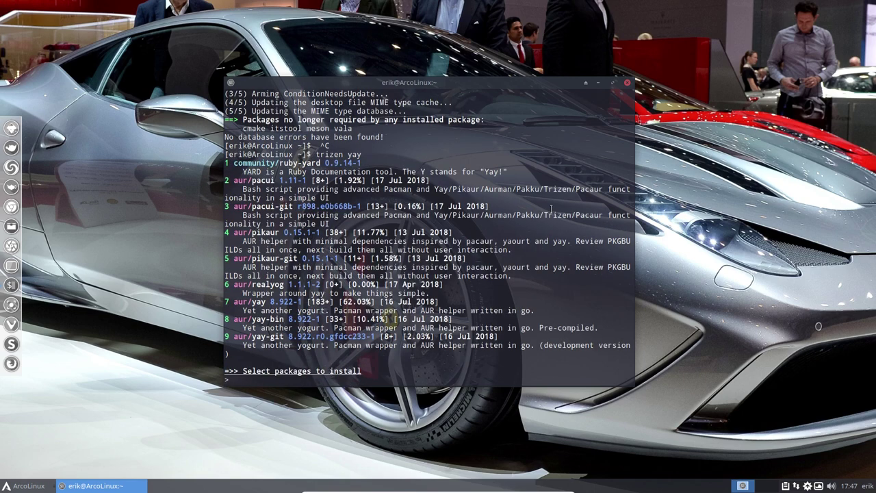
type("7")
key("Return")
key("Return")
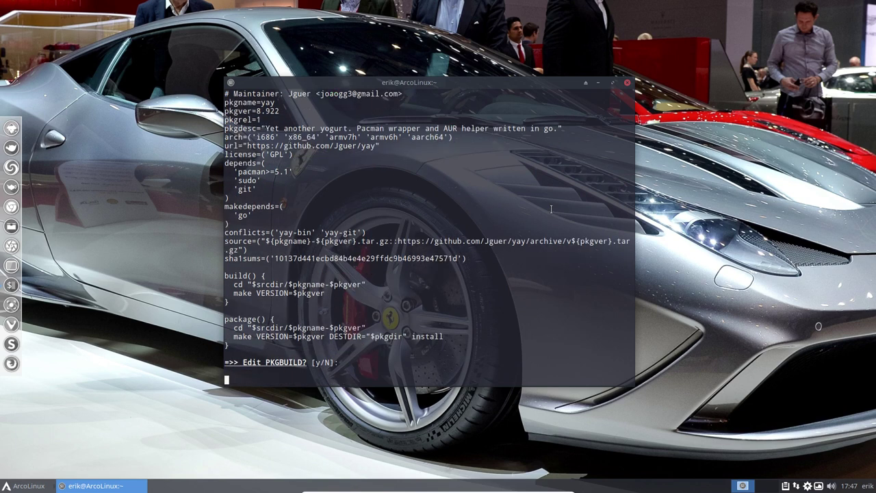
key("Return")
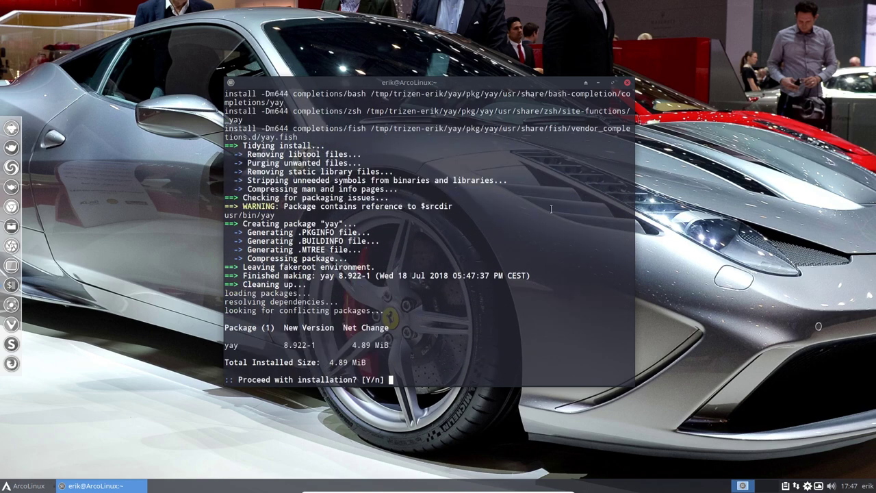
type("y")
key("Return")
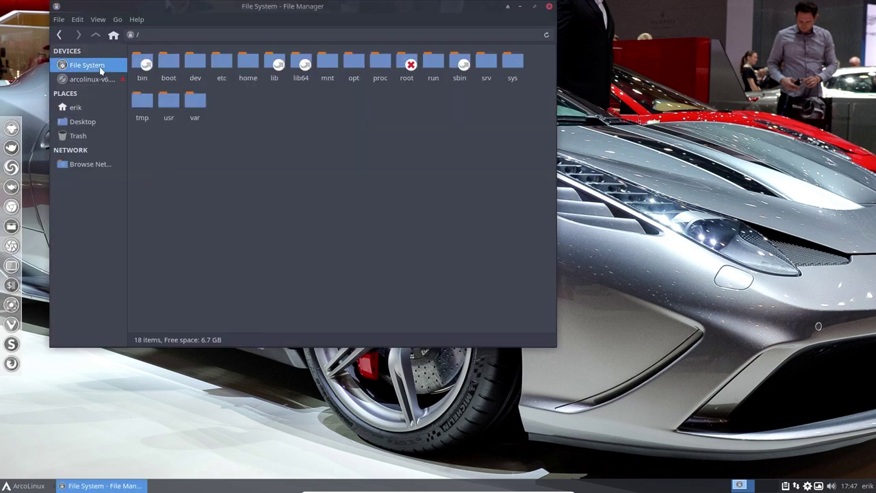
In the file manager, go to /etc/X11/xorg.conf.d and select 10-monitor.conf
double_click(221, 63)
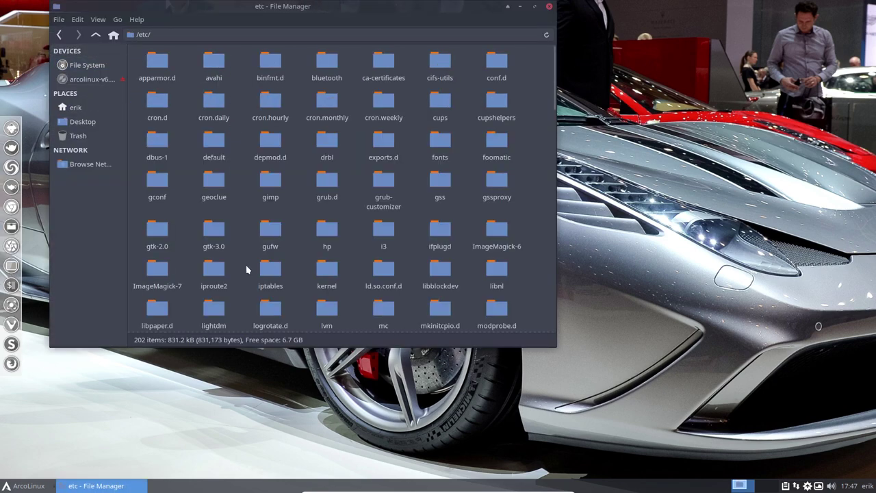
scroll(247, 270, "down", 10)
double_click(326, 311)
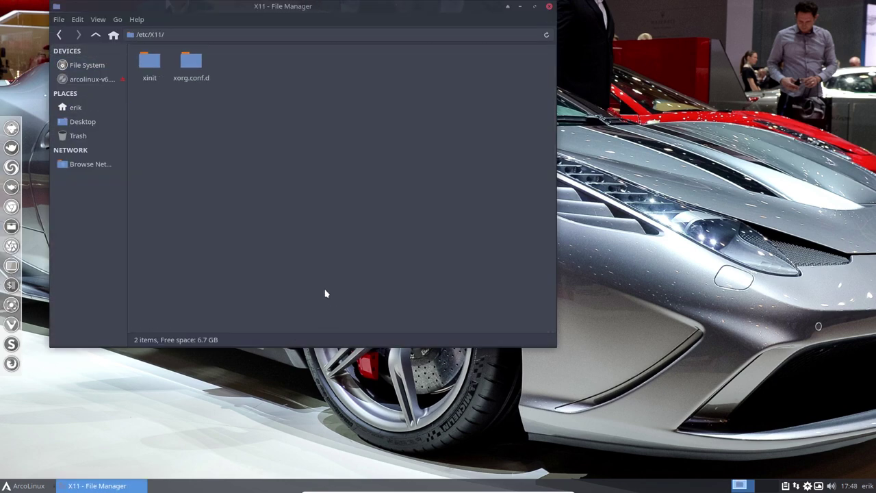
double_click(194, 69)
left_click(216, 63)
Open the xorg.conf.d folder as root, entering the administrative password
right_click(245, 126)
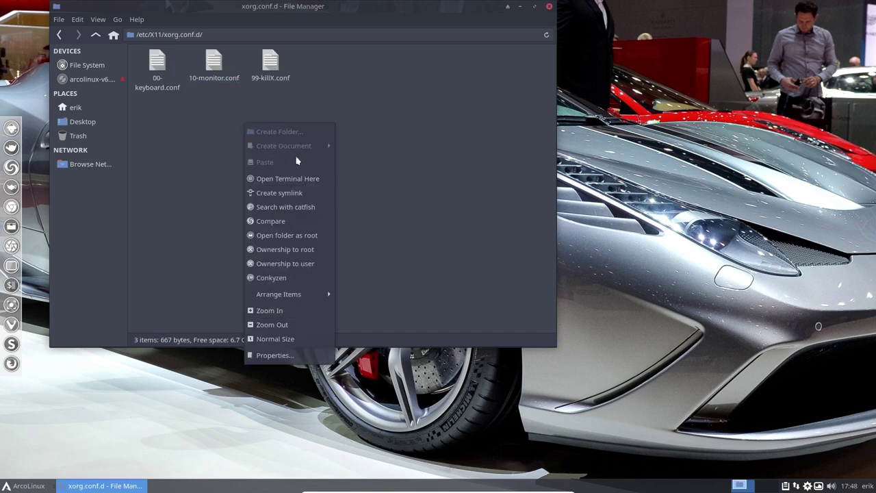
left_click(318, 241)
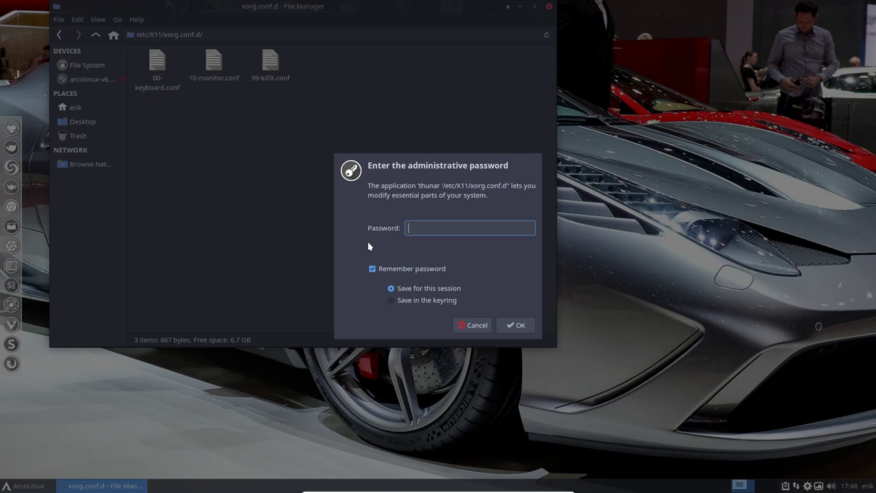
type("•••")
key("Return")
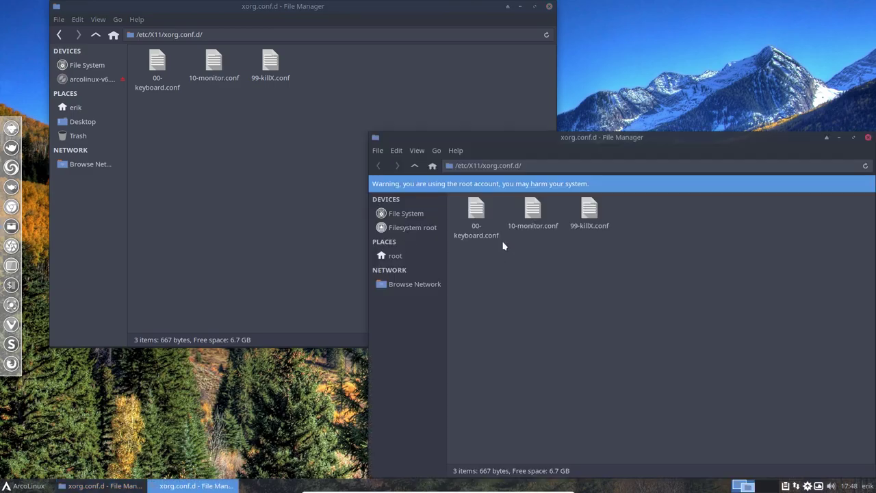
Permanently delete 10-monitor.conf in the root file manager window and close that window
left_click(532, 213)
key("shift+Delete")
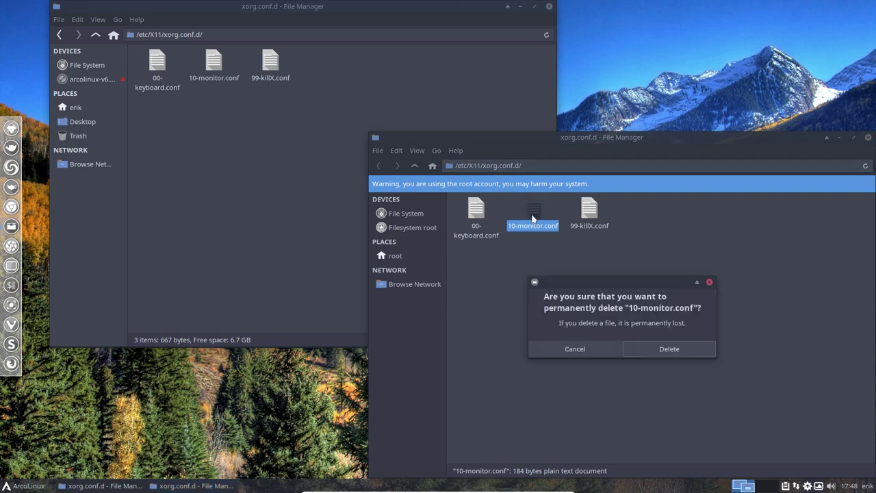
left_click(664, 352)
left_click(868, 137)
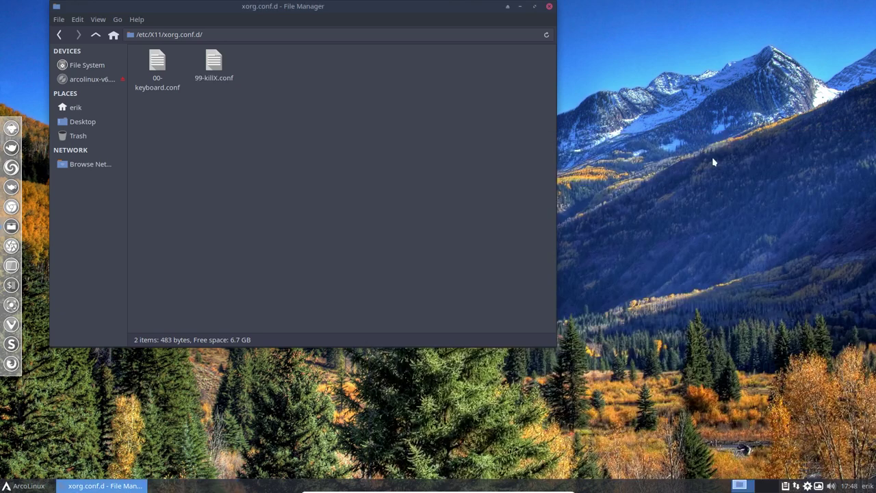
Return to the /etc folder, find lsb-release and open it in the text editor
left_click(96, 35)
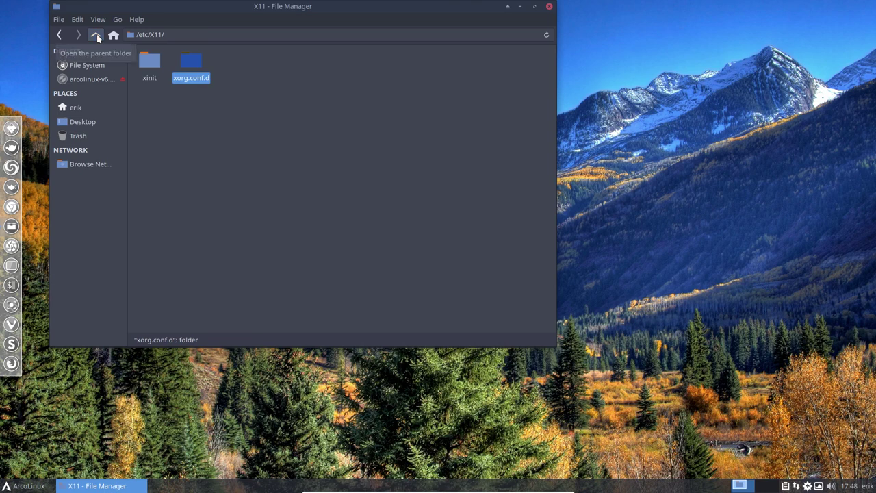
left_click(96, 37)
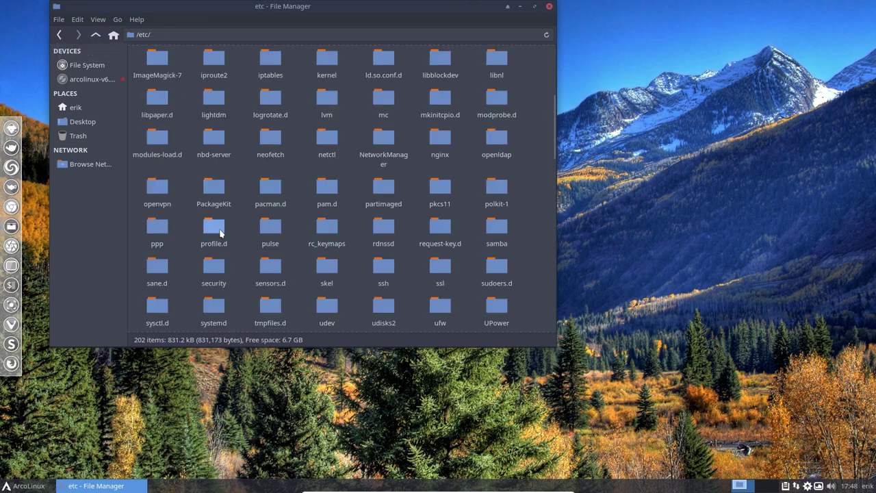
scroll(225, 249, "down", 5)
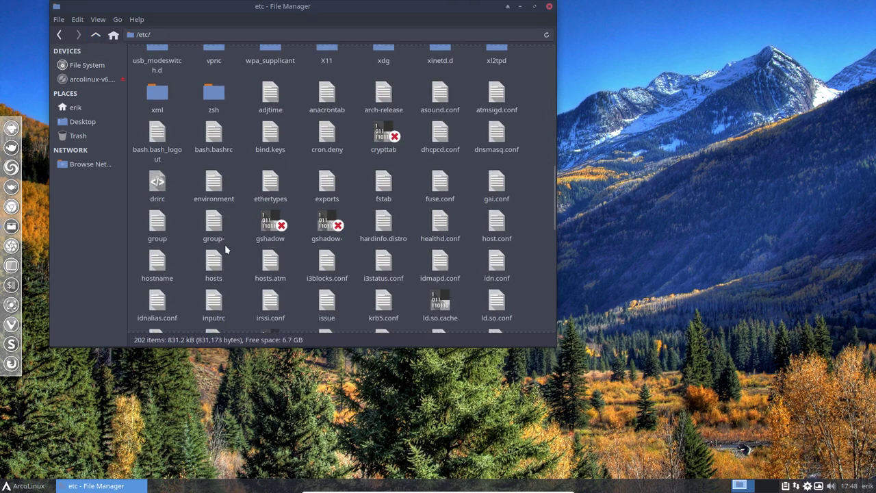
type("lsb")
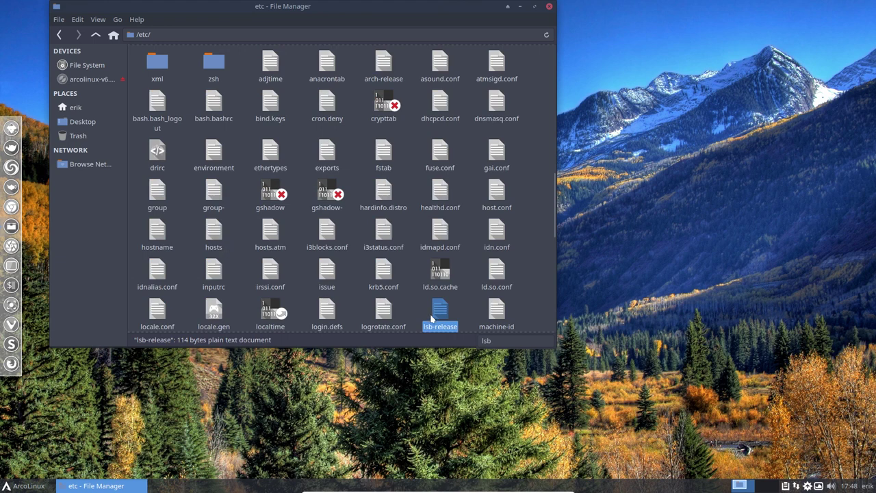
left_click(438, 320)
double_click(438, 320)
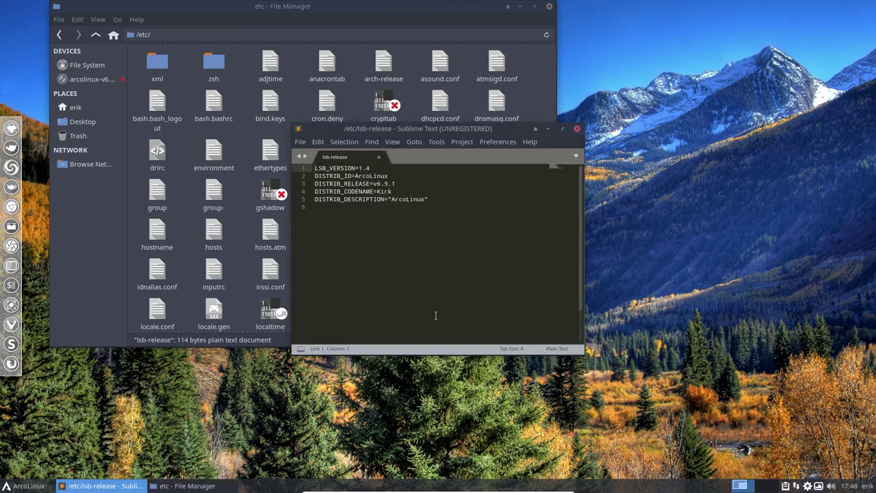
Set DISTRIB_RELEASE to v6.9.2, save lsb-release with the account password, and close the editor and file manager
left_click(406, 181)
key("BackSpace")
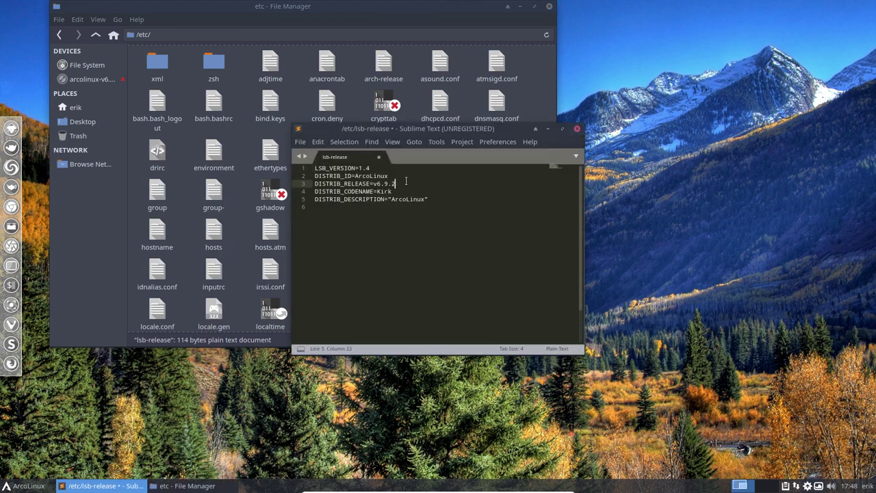
key("ctrl+s")
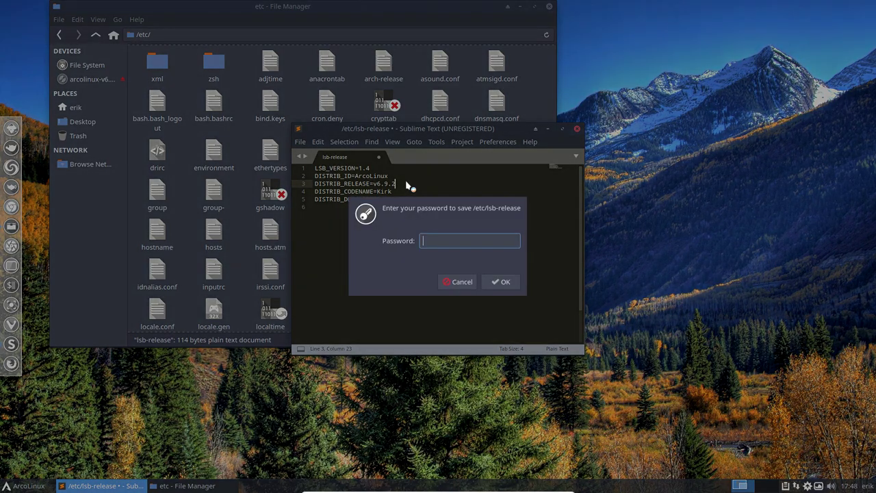
key("Return")
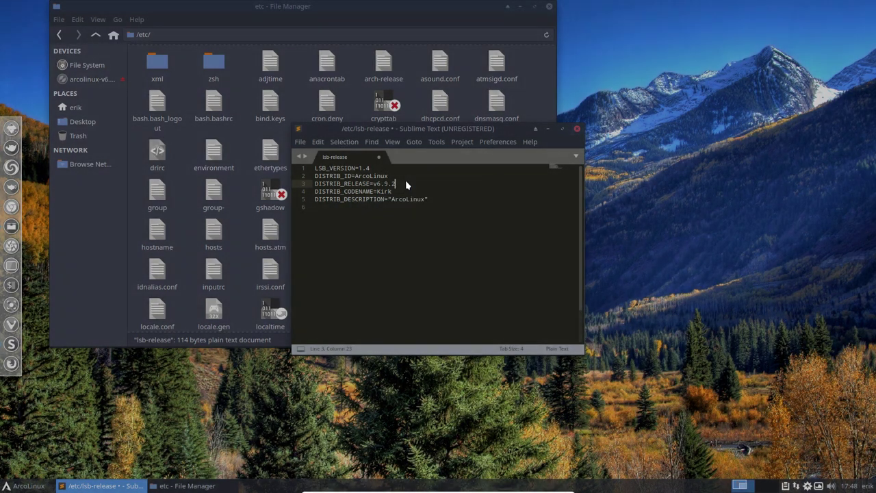
left_click(576, 129)
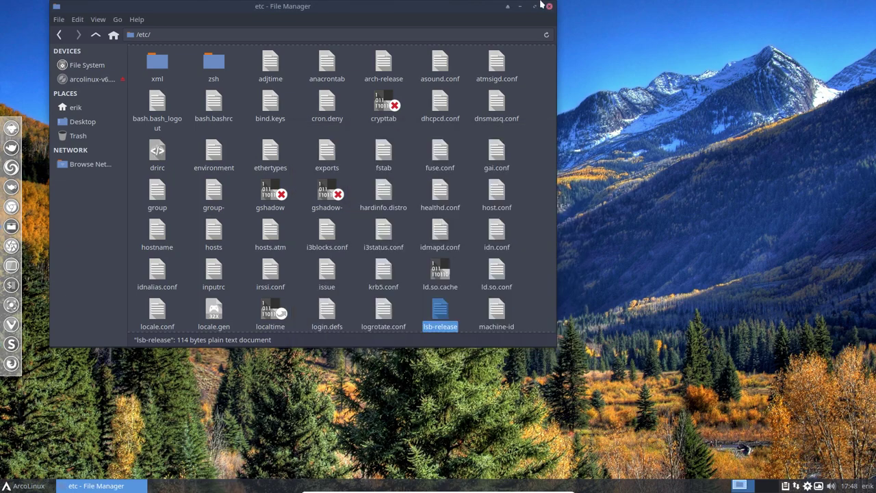
left_click(549, 6)
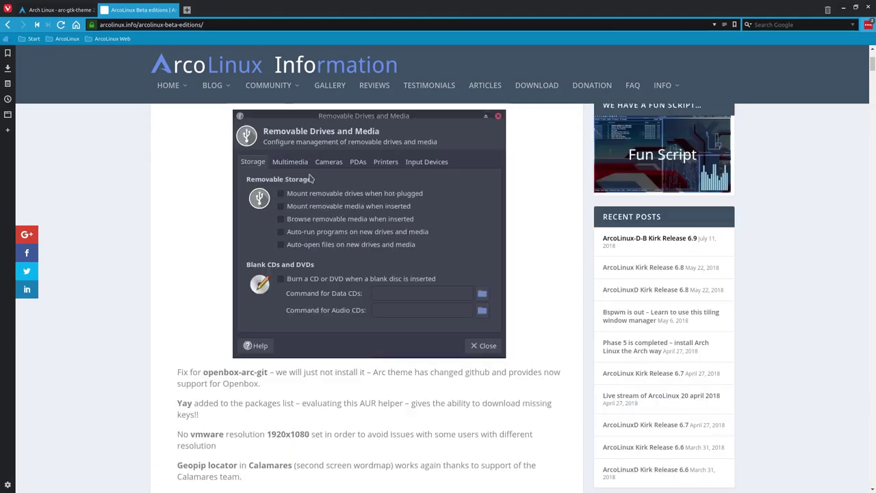
Examine the 6.9.2 improvements on the ArcoLinux Beta Editions page, from the automount note through the package updates
scroll(309, 178, "up", 3)
scroll(203, 241, "down", 2)
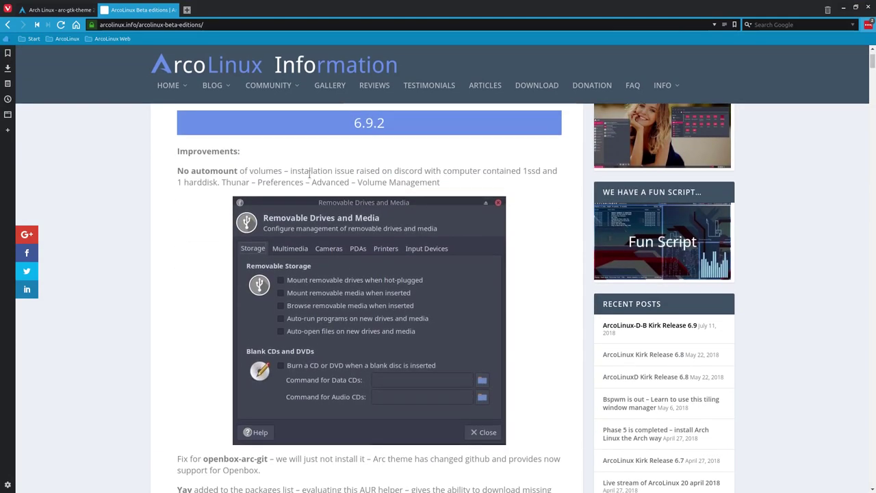
scroll(203, 241, "down", 3)
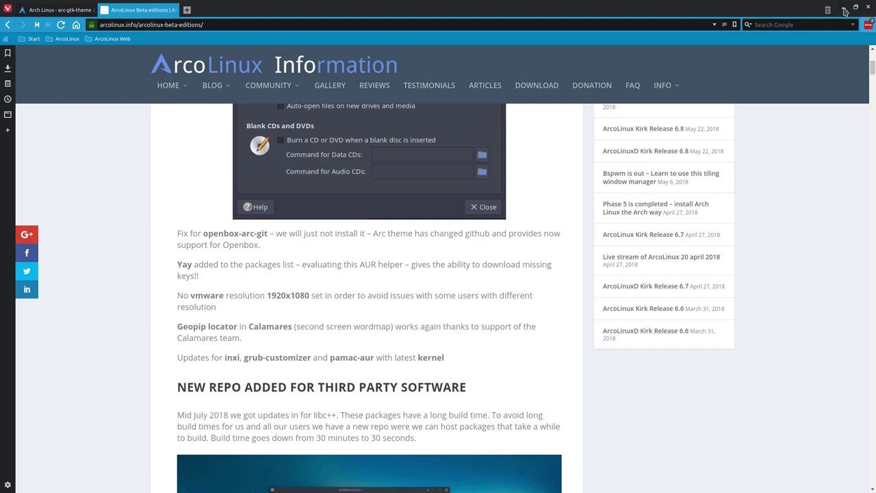
Open the ArcoLinux Information home page and view the ArcoLinuxD Deepin section, advancing its screenshot slideshow
left_click(172, 88)
scroll(192, 161, "down", 7)
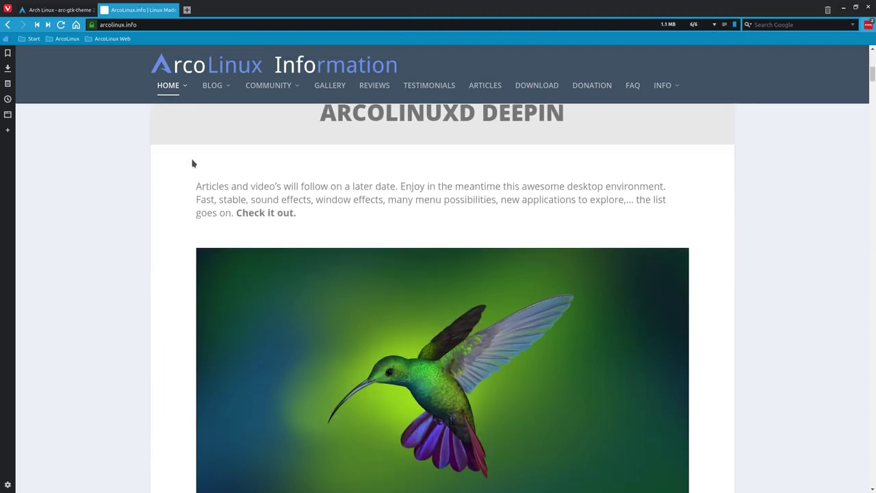
scroll(192, 163, "up", 3)
scroll(192, 162, "down", 7)
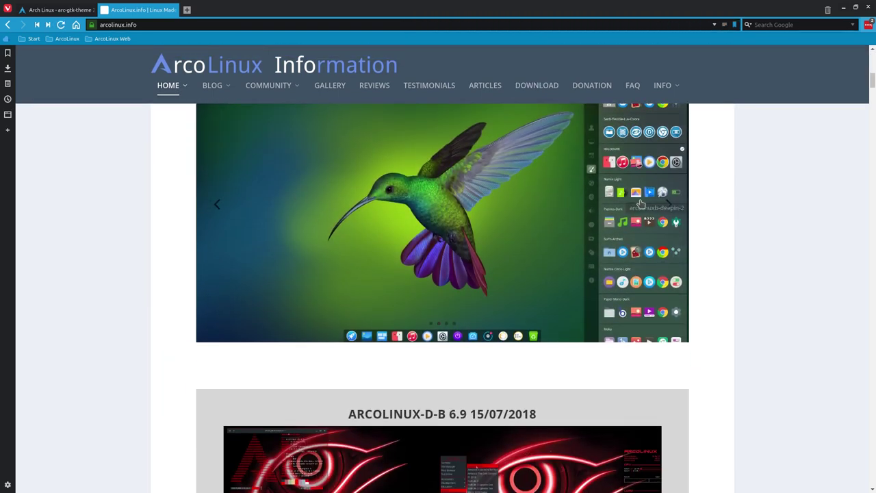
left_click(669, 204)
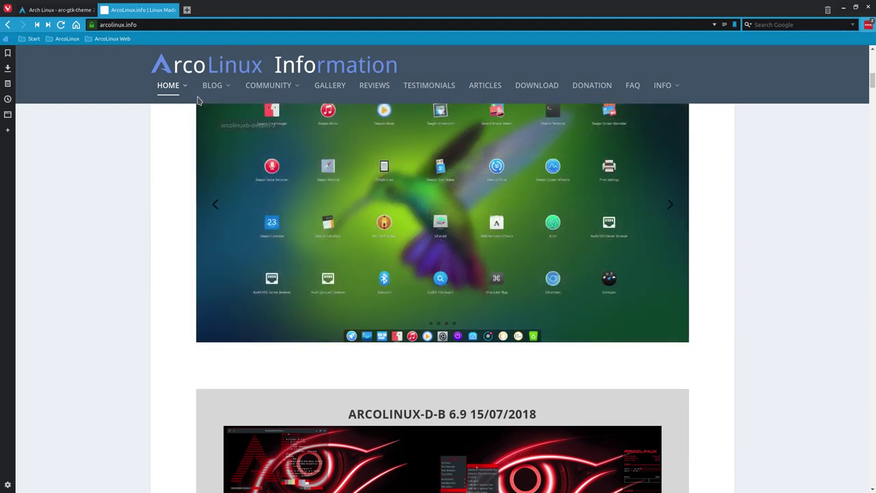
Open the ArcoLinuxD.com site from the home page's site links
mouse_move(188, 92)
left_click(191, 152)
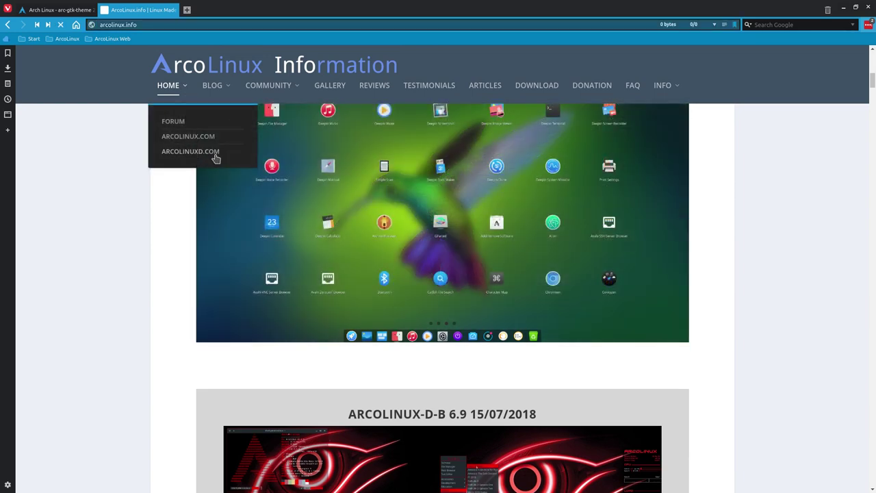